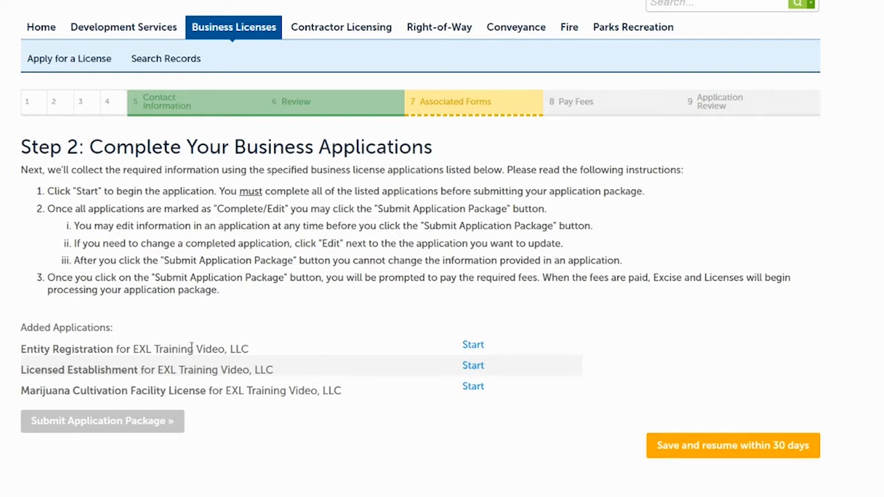
Start the Entity Registration application and continue through its Getting Started and Trade Names pages without adding a trade name.
{"action": "left_click", "coordinate": [474, 345]}
{"action": "scroll", "coordinate": [442, 277], "scroll_direction": "down", "scroll_amount": 3}
{"action": "scroll", "coordinate": [442, 277], "scroll_direction": "up", "scroll_amount": 1}
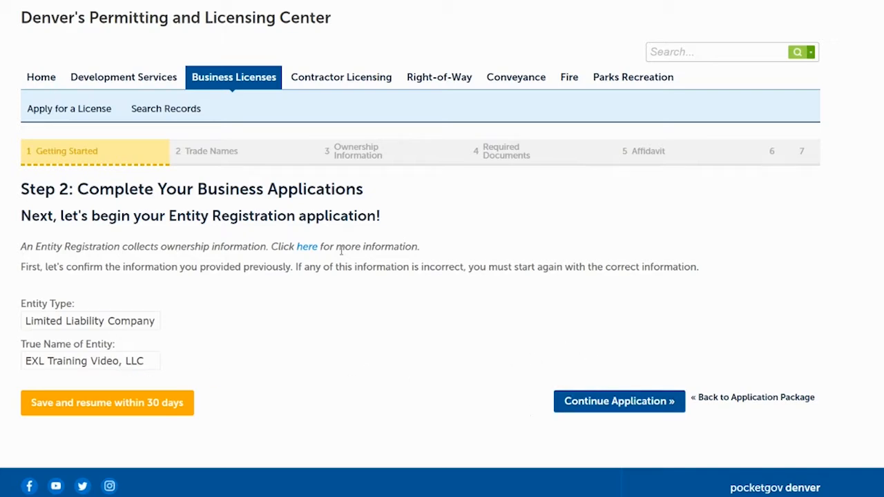
{"action": "left_click", "coordinate": [619, 401]}
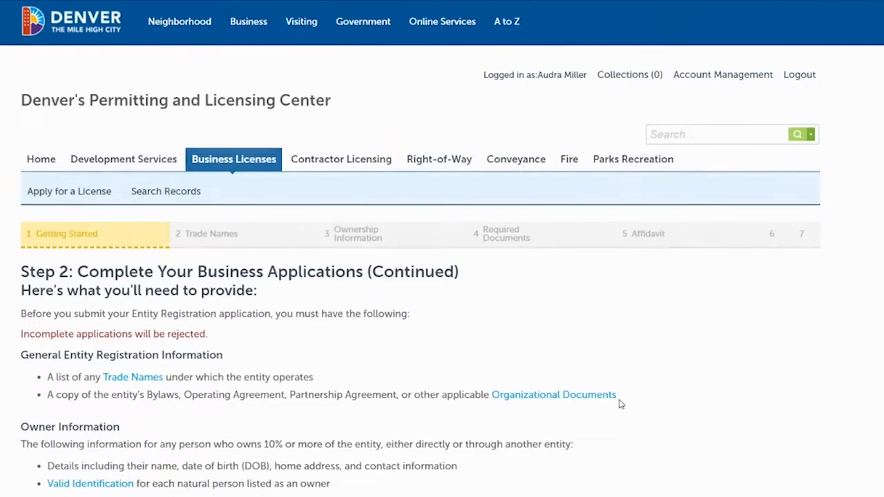
{"action": "scroll", "coordinate": [442, 249], "scroll_direction": "down", "scroll_amount": 5}
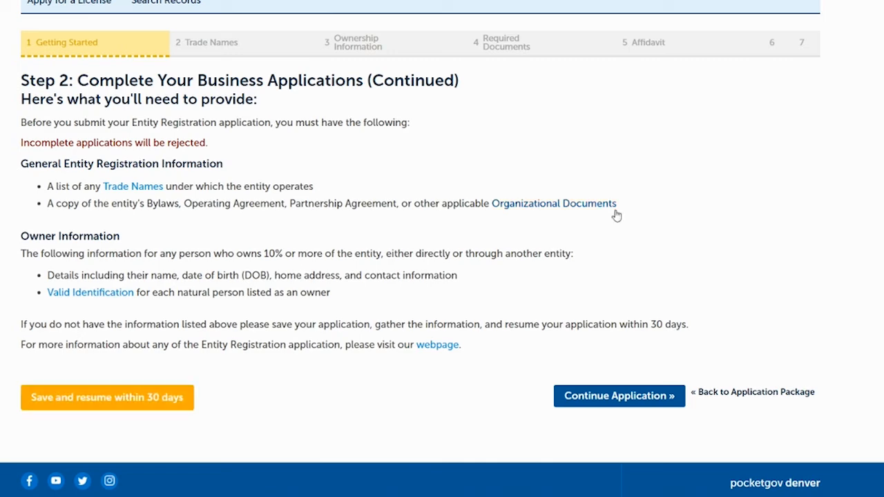
{"action": "left_click", "coordinate": [590, 400]}
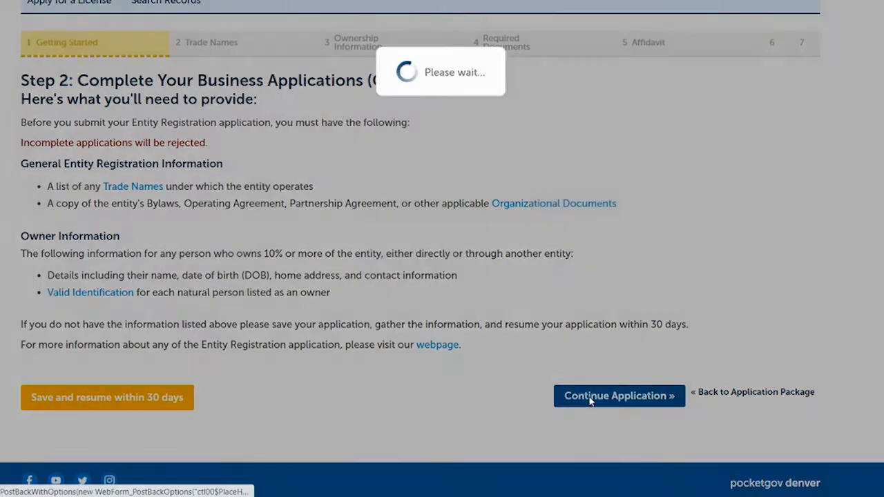
{"action": "scroll", "coordinate": [589, 400], "scroll_direction": "down", "scroll_amount": 3}
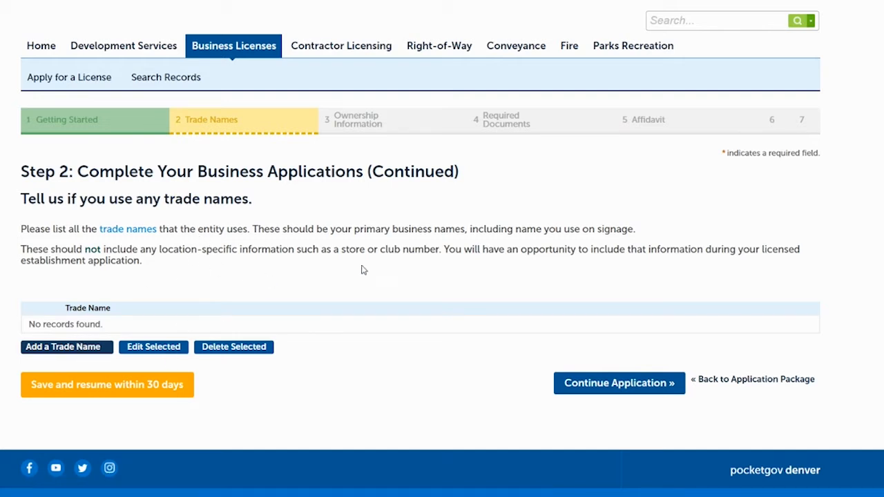
{"action": "left_click", "coordinate": [619, 386]}
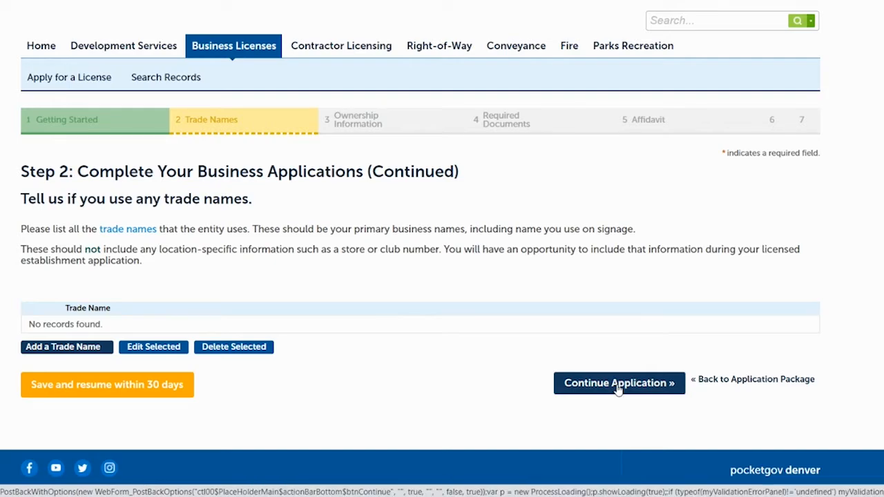
Add an ownership row, fill in the owner's name, address, phone and email from the saved Denver training profile, and enter the date of birth.
{"action": "scroll", "coordinate": [443, 277], "scroll_direction": "down", "scroll_amount": 3}
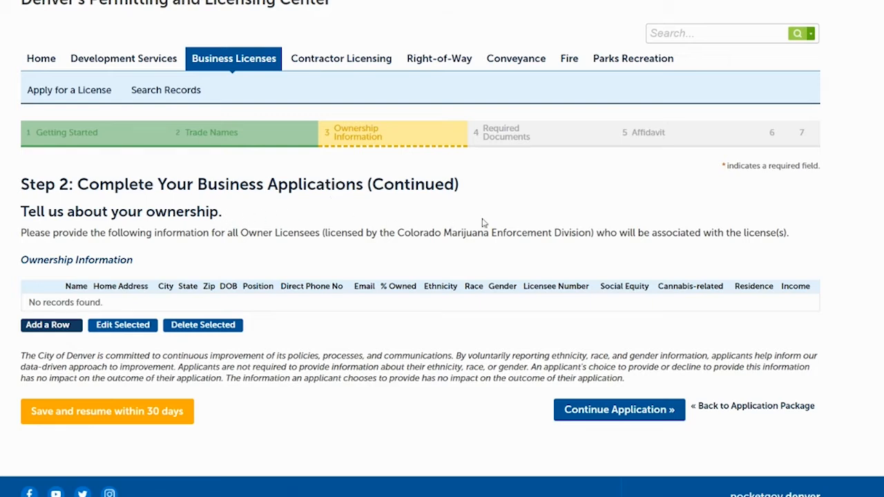
{"action": "left_click", "coordinate": [49, 332]}
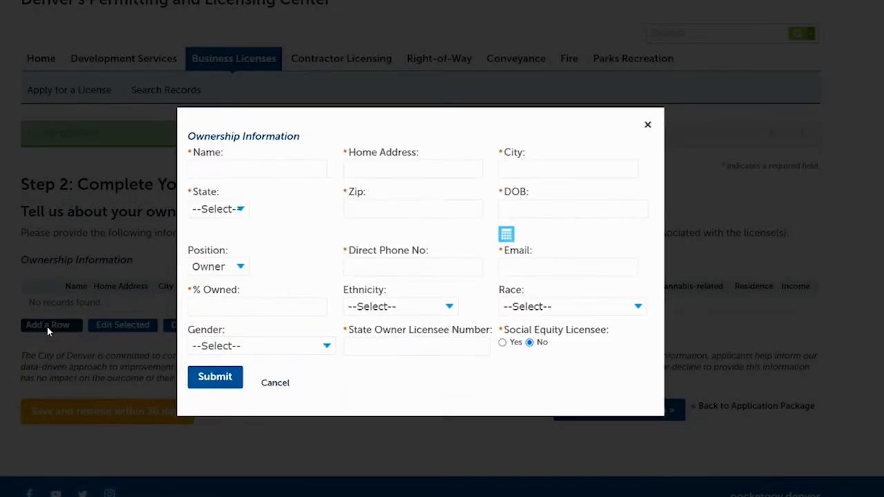
{"action": "left_click", "coordinate": [229, 172]}
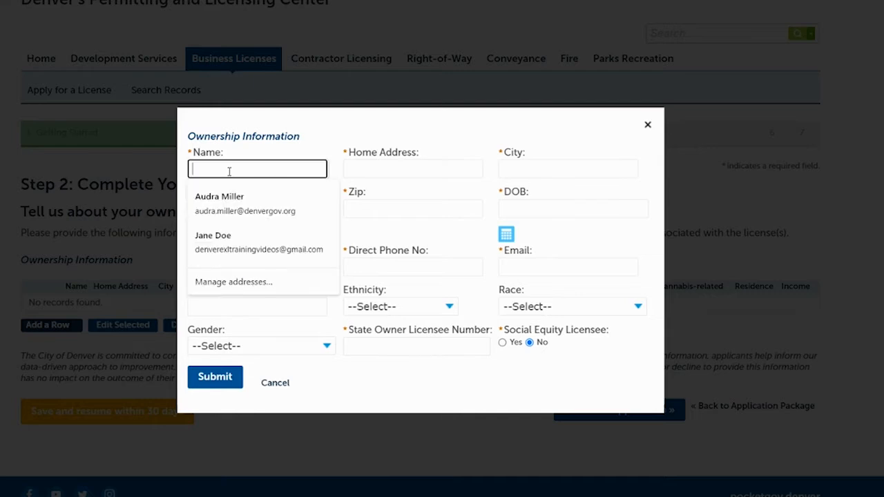
{"action": "left_click", "coordinate": [208, 239]}
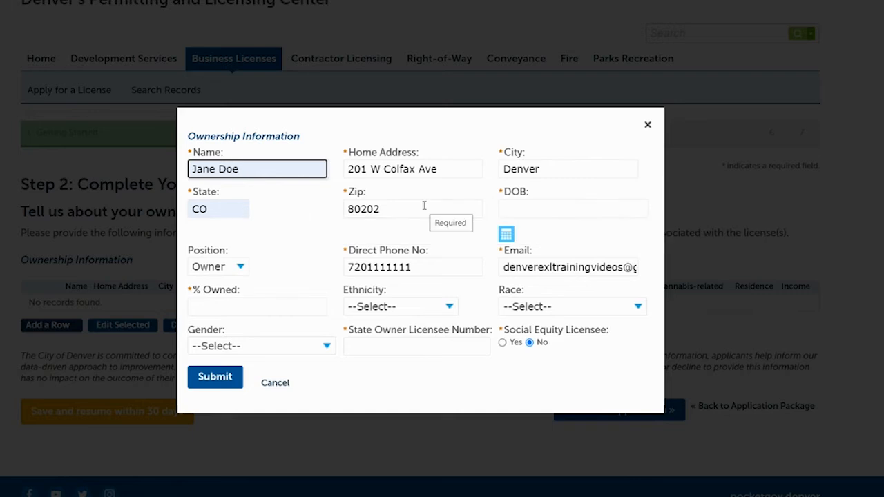
{"action": "left_click", "coordinate": [535, 208]}
{"action": "type", "text": "01/01/"}
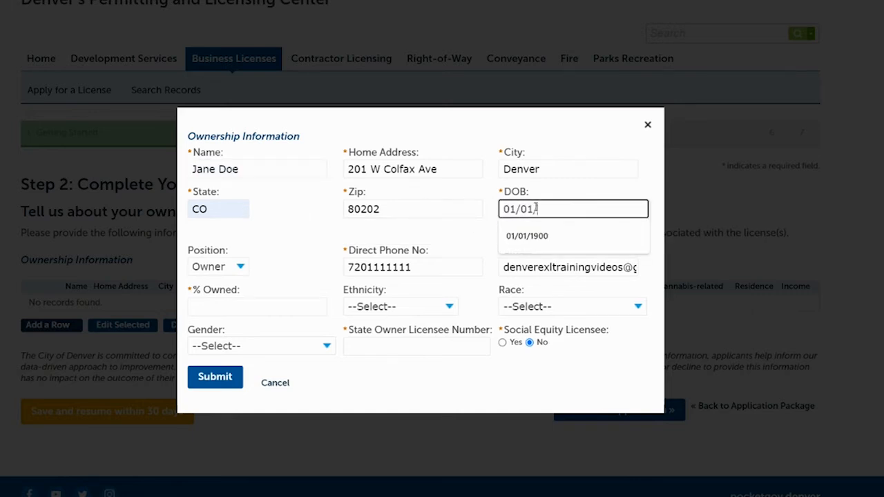
{"action": "type", "text": "1900"}
{"action": "left_click", "coordinate": [484, 253]}
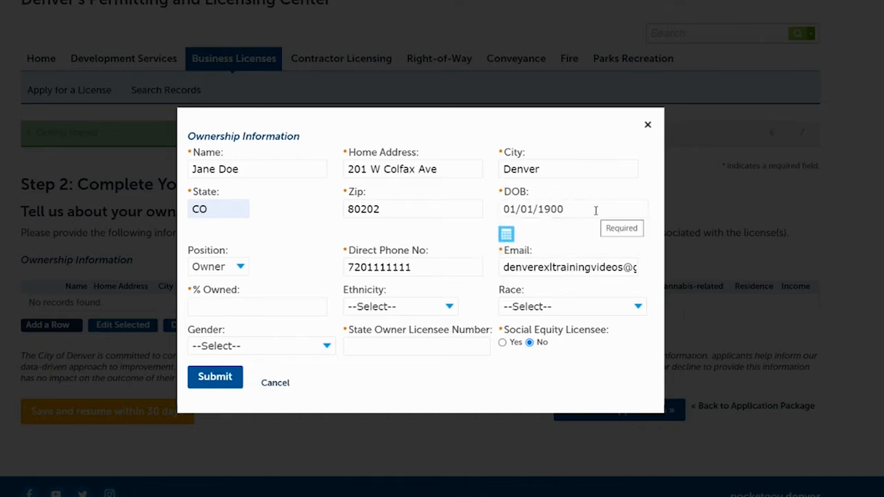
Keep the owner's position as Owner and set the percentage owned to 100.
{"action": "left_click", "coordinate": [240, 270]}
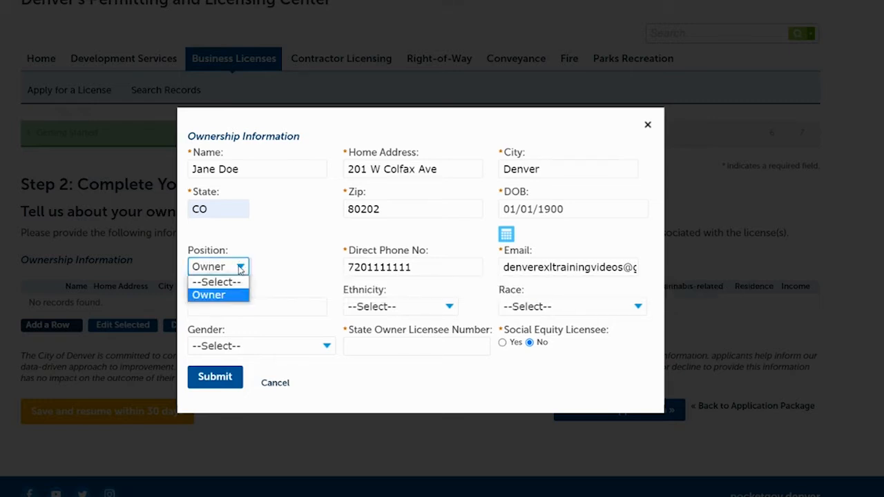
{"action": "left_click", "coordinate": [240, 269]}
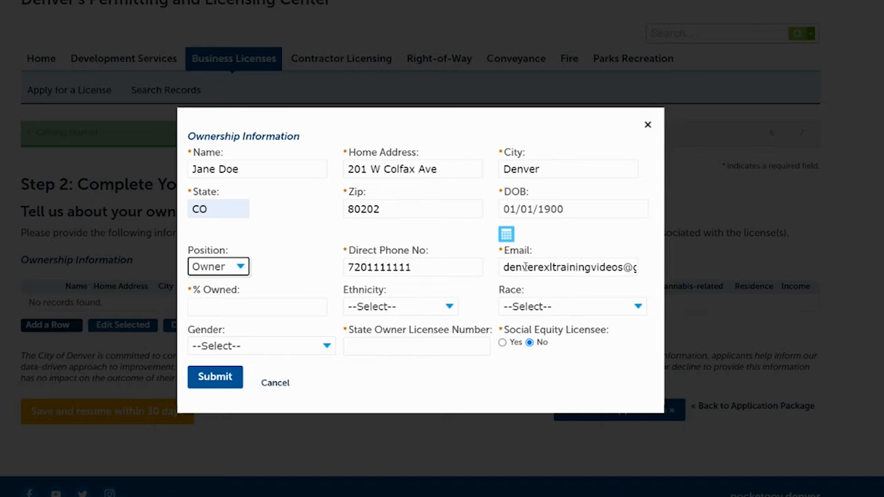
{"action": "left_click", "coordinate": [208, 309]}
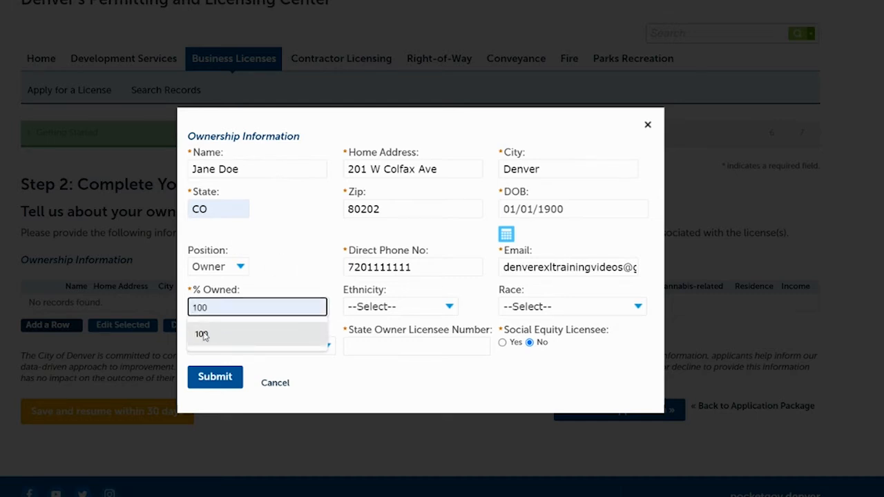
{"action": "left_click", "coordinate": [203, 335]}
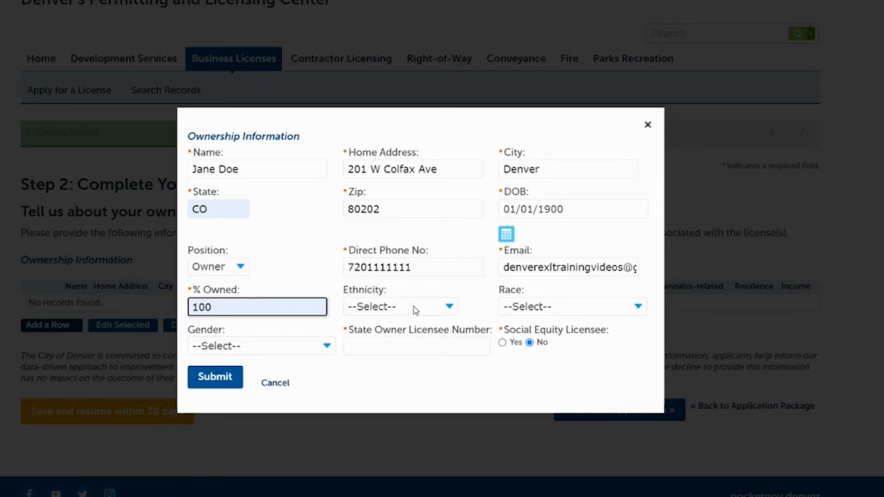
Set the owner's ethnicity to Non-Hispanic/Latino, race to White and gender to Woman.
{"action": "left_click", "coordinate": [449, 307]}
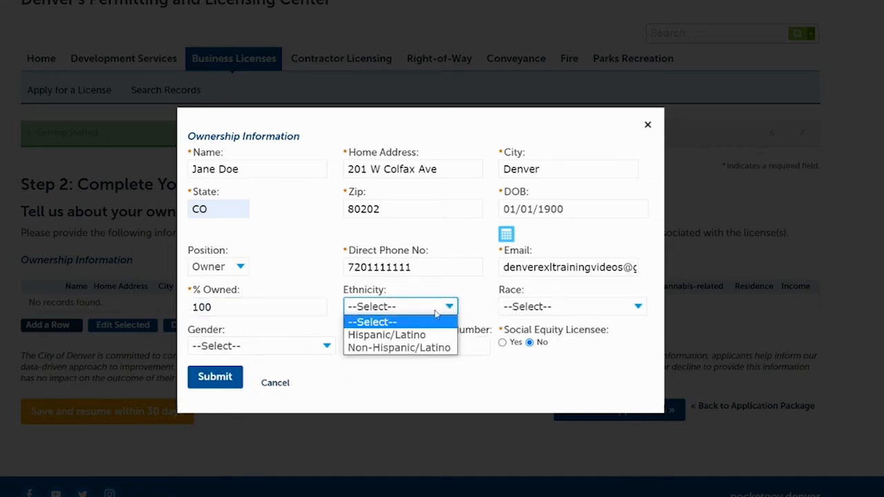
{"action": "left_click", "coordinate": [391, 348]}
{"action": "left_click", "coordinate": [590, 307]}
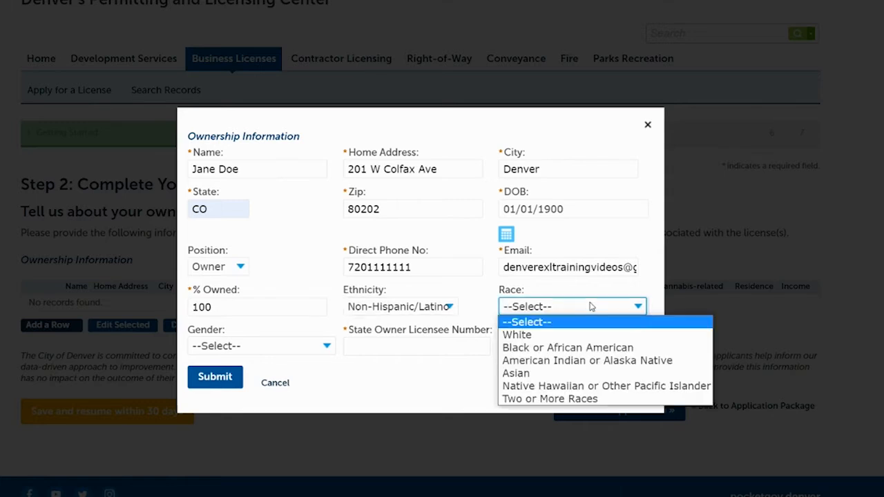
{"action": "left_click", "coordinate": [526, 335]}
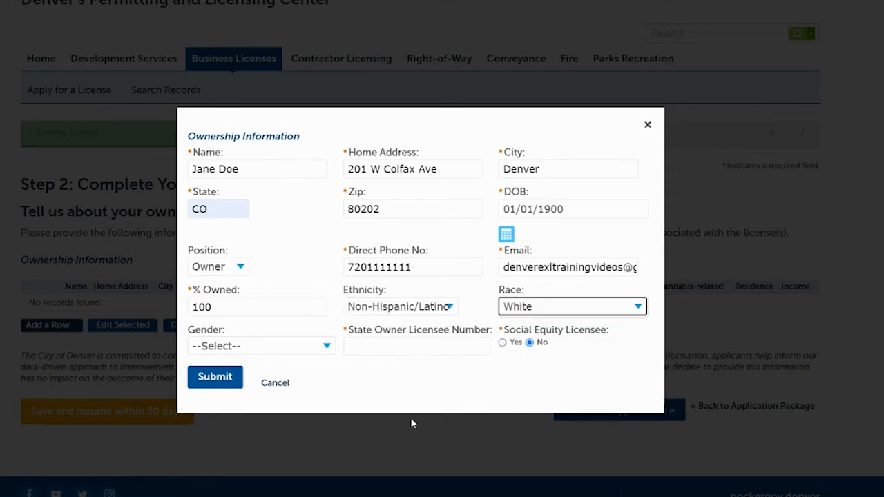
{"action": "left_click", "coordinate": [280, 346]}
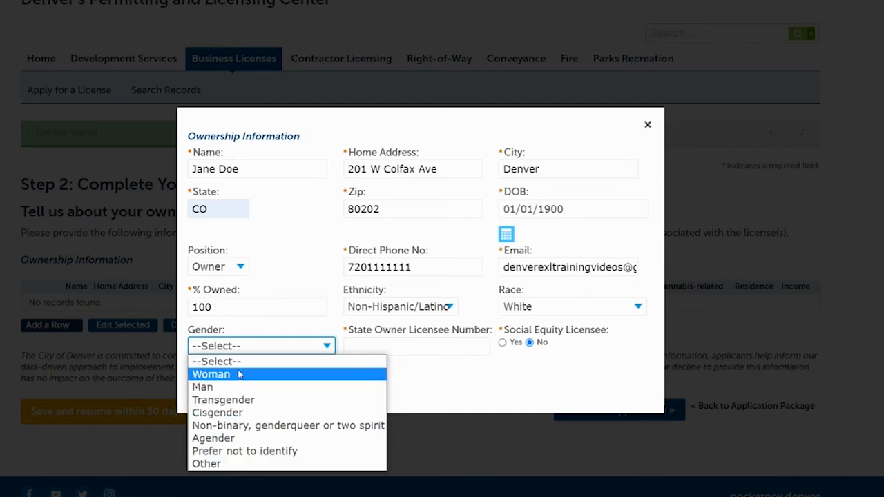
{"action": "left_click", "coordinate": [212, 375]}
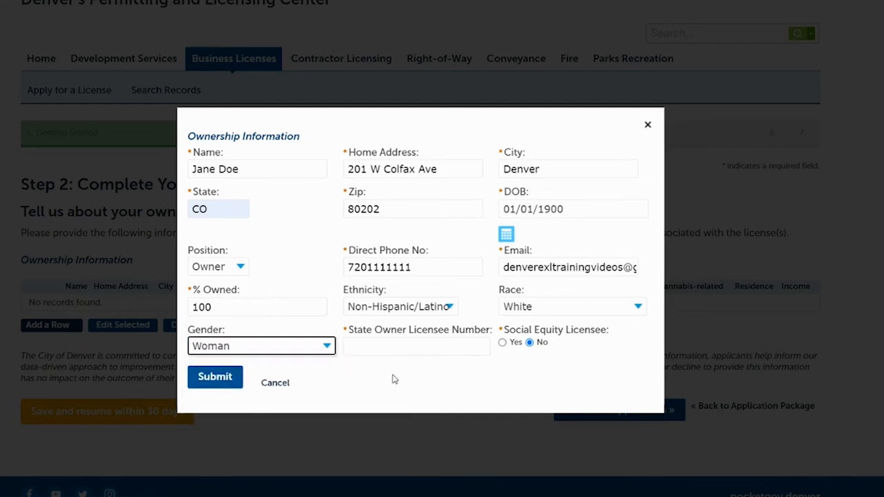
Enter the state owner licensee number and keep Social Equity Licensee set to No.
{"action": "left_click", "coordinate": [370, 347]}
{"action": "type", "text": "1234567"}
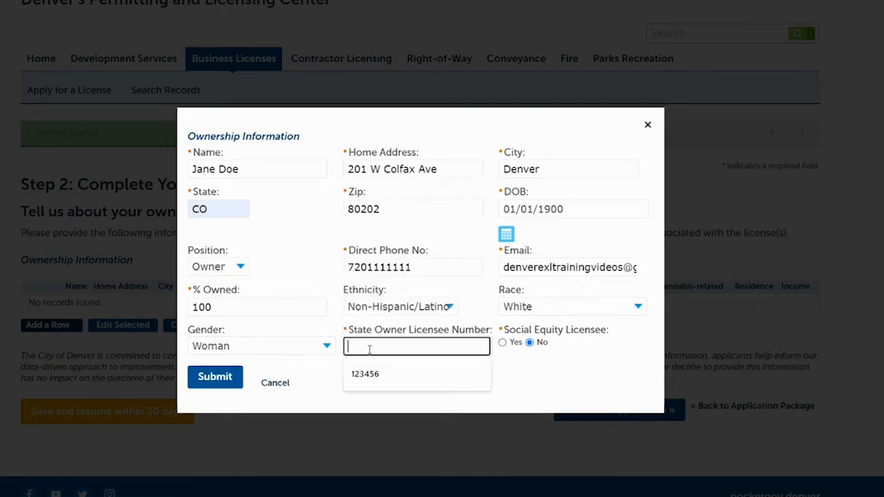
{"action": "left_click", "coordinate": [438, 385]}
{"action": "left_click", "coordinate": [530, 342]}
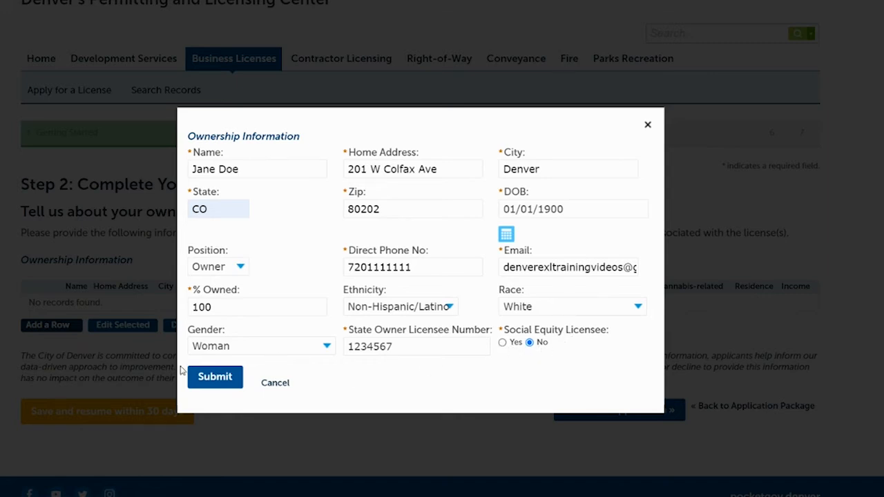
Submit the owner record, select its row in the ownership table and continue to General Contact Information.
{"action": "left_click", "coordinate": [205, 380]}
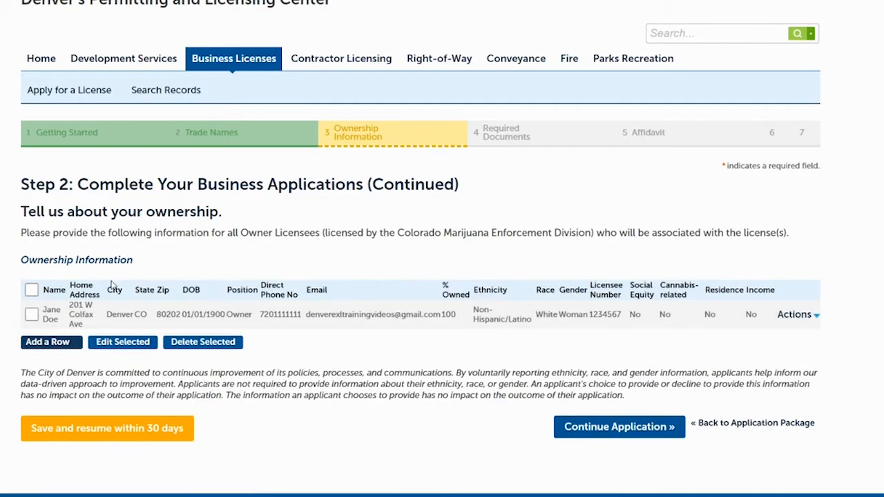
{"action": "left_click", "coordinate": [31, 316]}
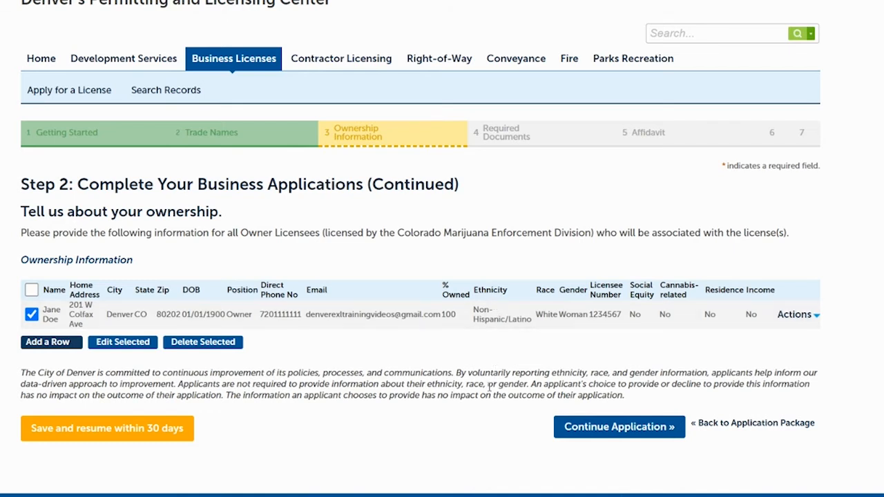
{"action": "left_click", "coordinate": [617, 429]}
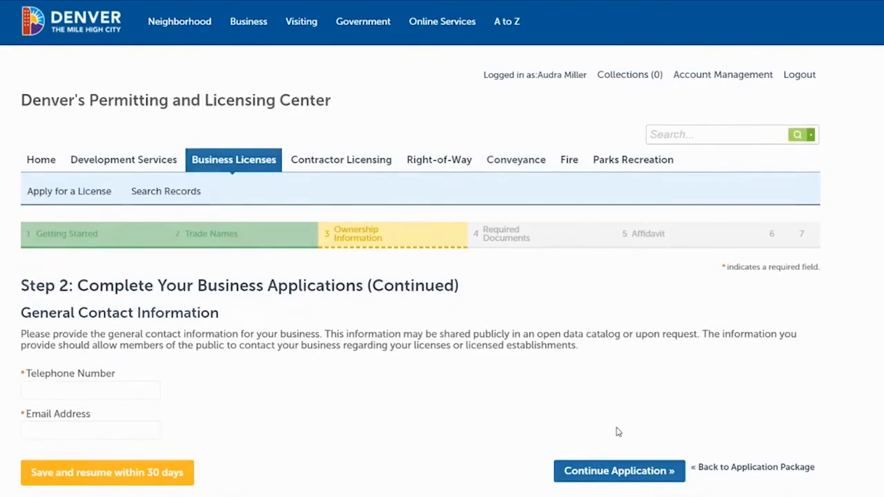
Fill in the business's telephone number and email address as general contact information and continue to Required Documents.
{"action": "scroll", "coordinate": [442, 248], "scroll_direction": "down", "scroll_amount": 2}
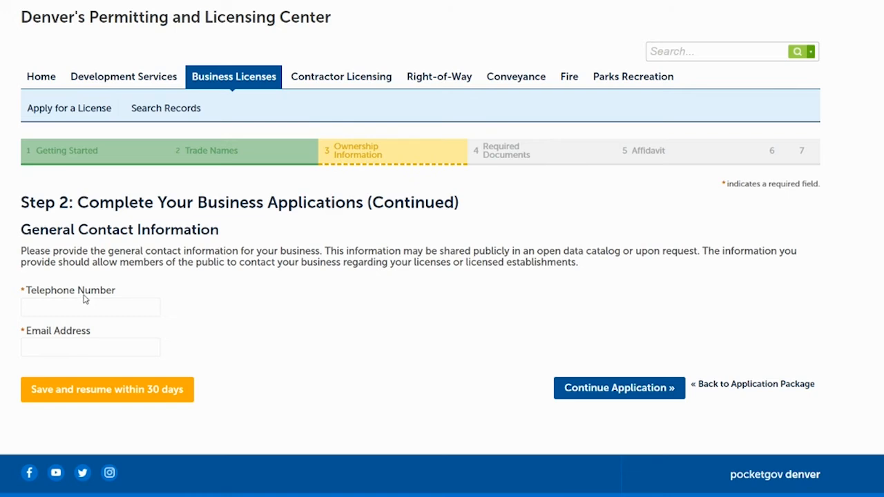
{"action": "left_click", "coordinate": [61, 308]}
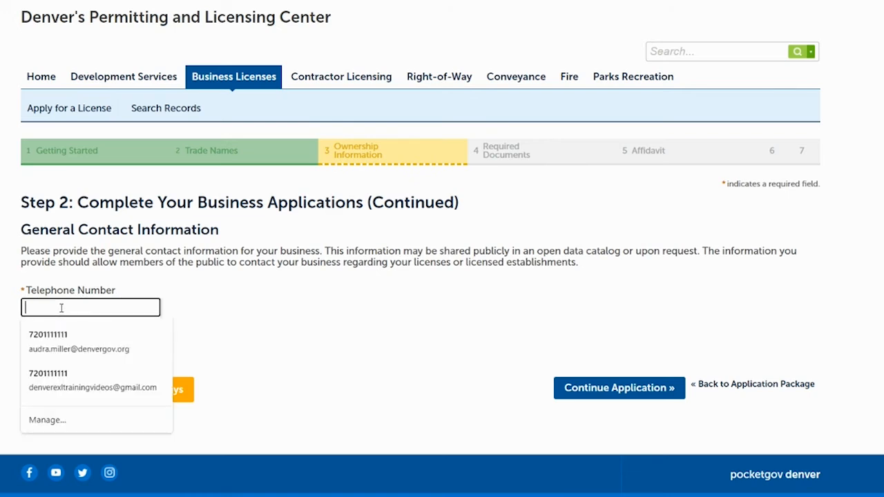
{"action": "type", "text": "7201111111"}
{"action": "left_click", "coordinate": [284, 296]}
{"action": "left_click", "coordinate": [63, 347]}
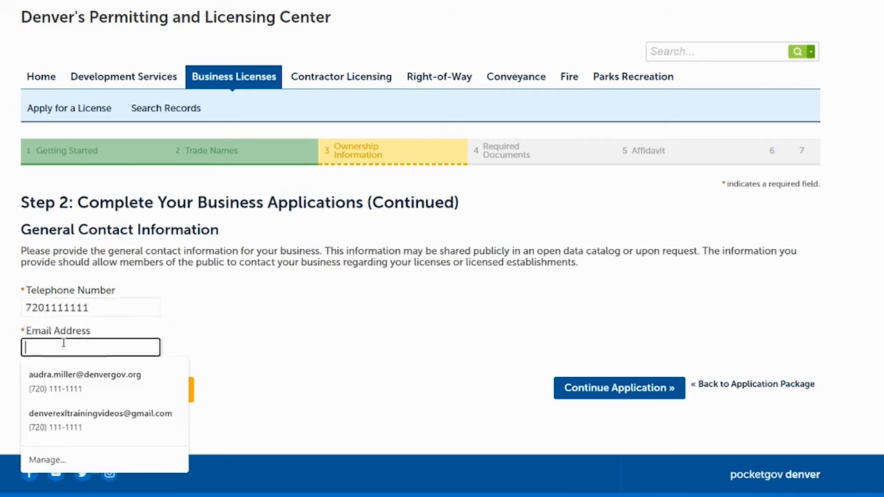
{"action": "left_click", "coordinate": [56, 414]}
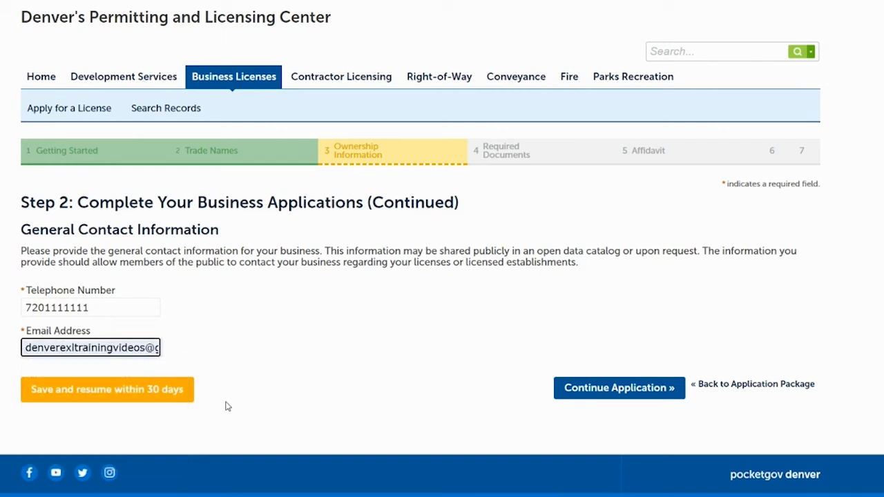
{"action": "left_click", "coordinate": [125, 311]}
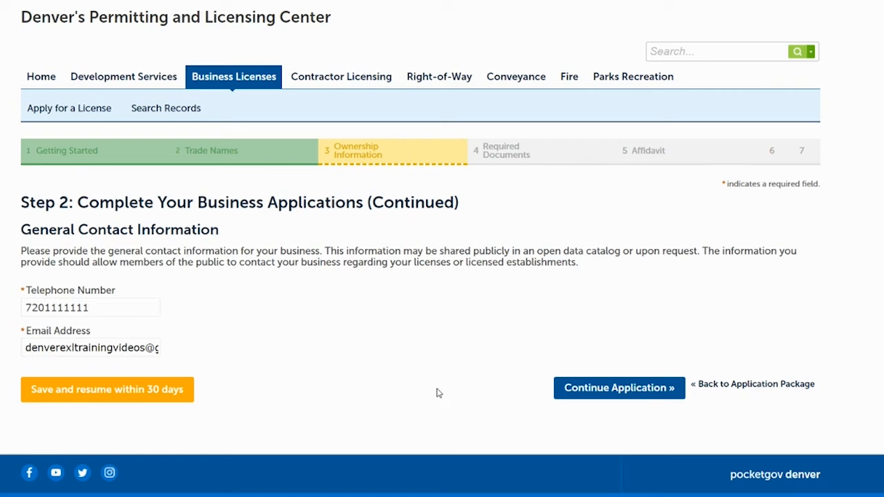
{"action": "left_click", "coordinate": [590, 391]}
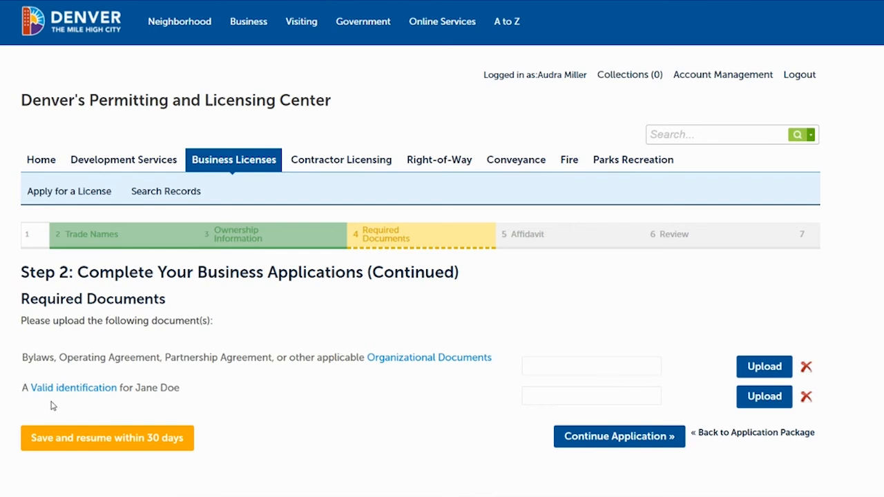
Upload the Organizational_Docs PDF for the bylaws, operating agreement or other organizational documents requirement.
{"action": "left_click", "coordinate": [766, 367]}
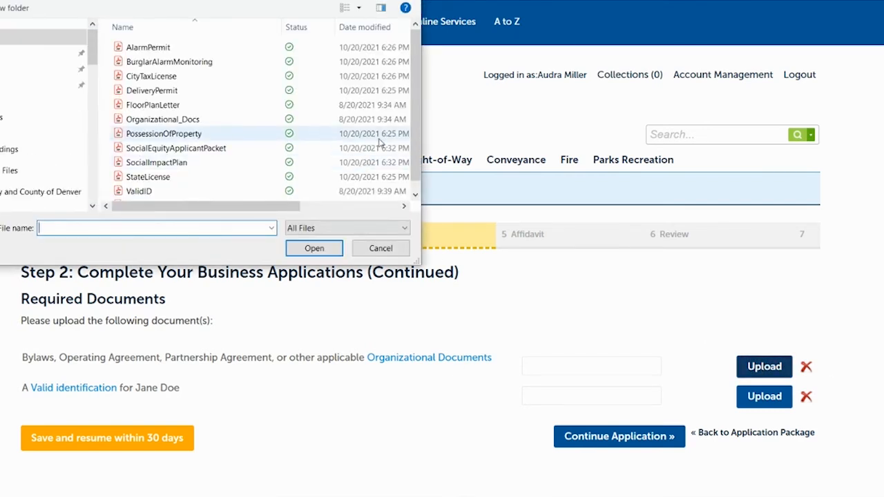
{"action": "left_click", "coordinate": [163, 119]}
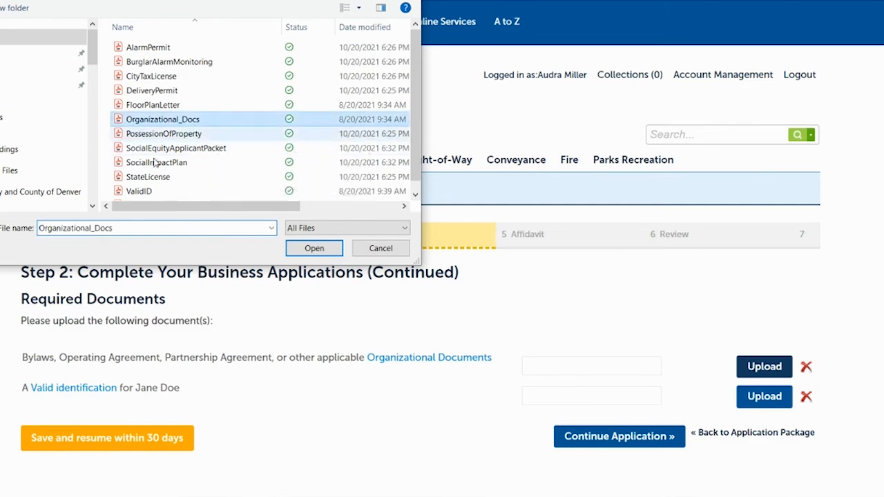
{"action": "left_click", "coordinate": [304, 249]}
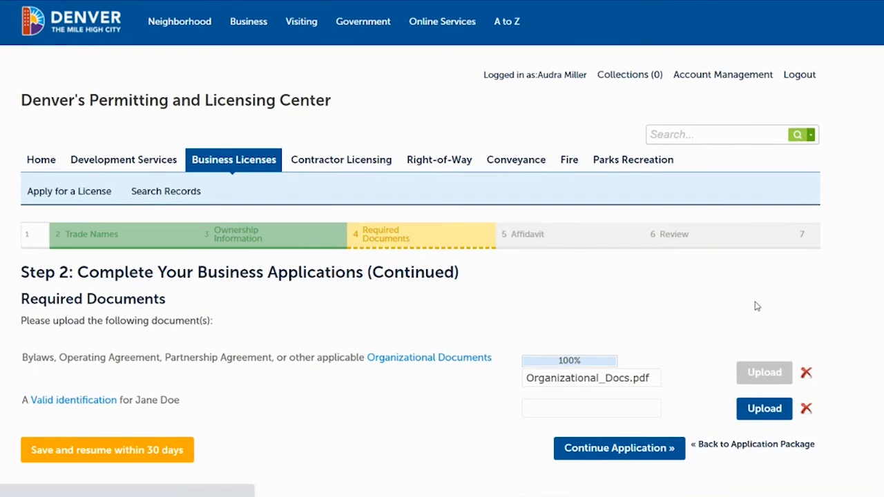
Upload ValidID.pdf for the owner's valid identification requirement and continue the application to the Review page.
{"action": "left_click", "coordinate": [765, 461]}
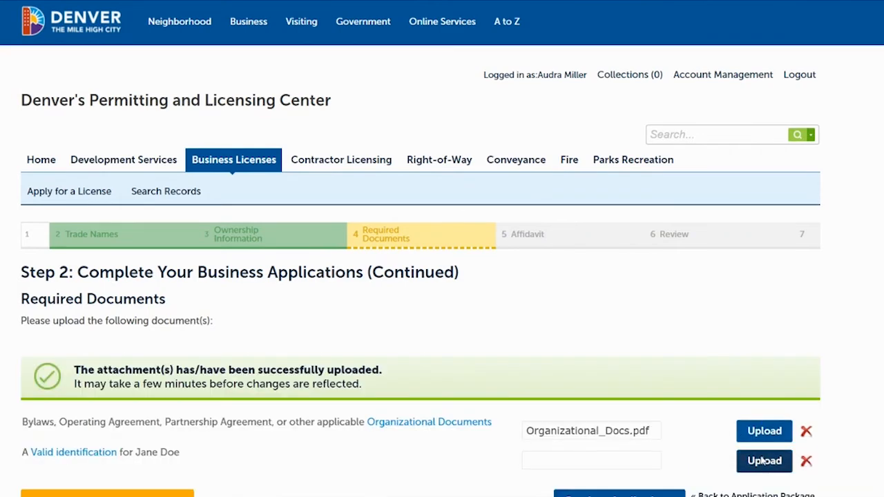
{"action": "left_click", "coordinate": [169, 191]}
{"action": "left_click", "coordinate": [315, 248]}
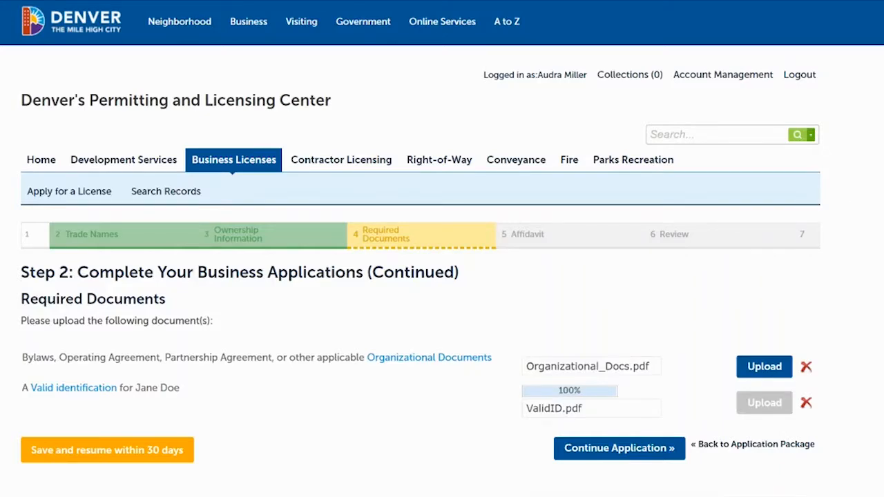
{"action": "scroll", "coordinate": [497, 228], "scroll_direction": "down", "scroll_amount": 3}
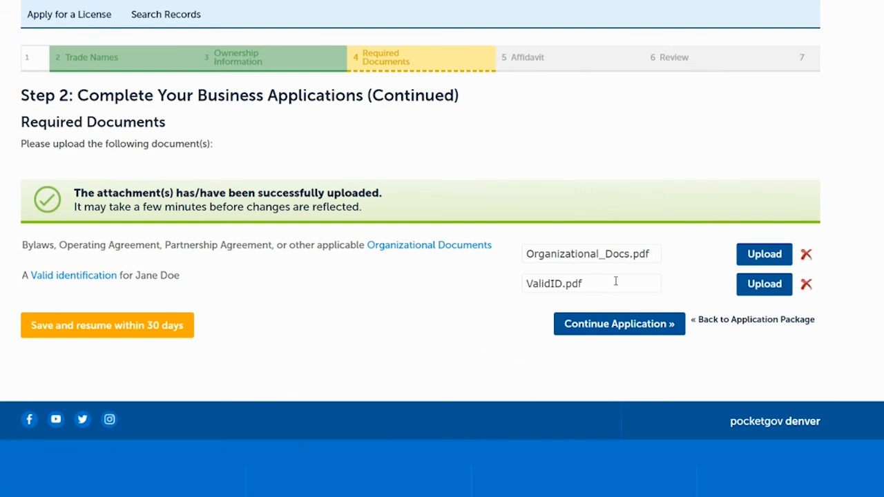
{"action": "left_click", "coordinate": [615, 325]}
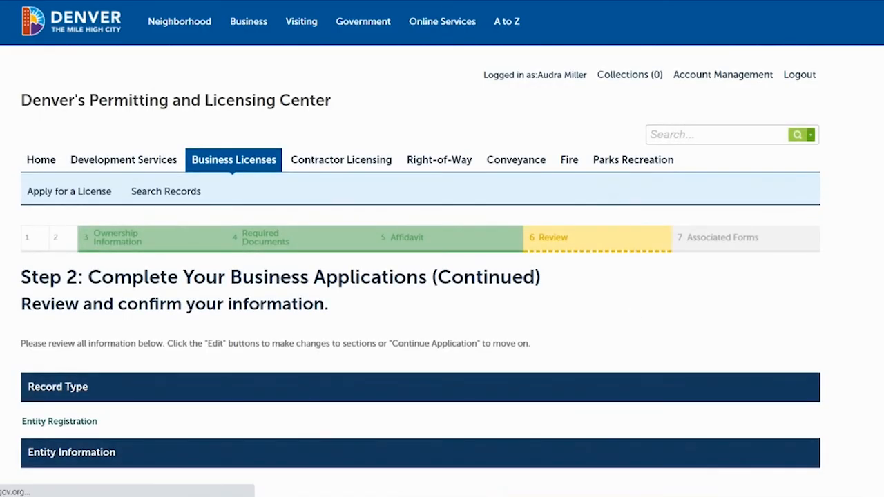
Review the Entity Registration information, then agree to the Oath of Application certification and continue to the package's list of added applications.
{"action": "scroll", "coordinate": [442, 276], "scroll_direction": "down", "scroll_amount": 5}
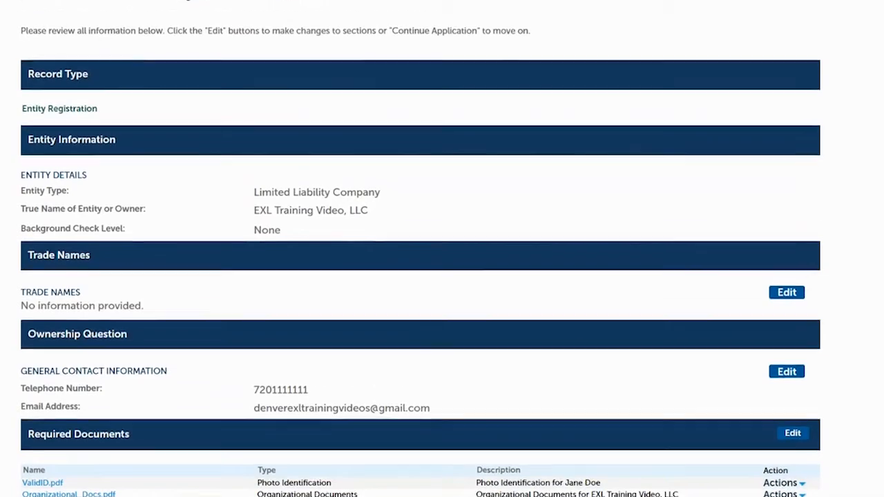
{"action": "scroll", "coordinate": [442, 276], "scroll_direction": "down", "scroll_amount": 4}
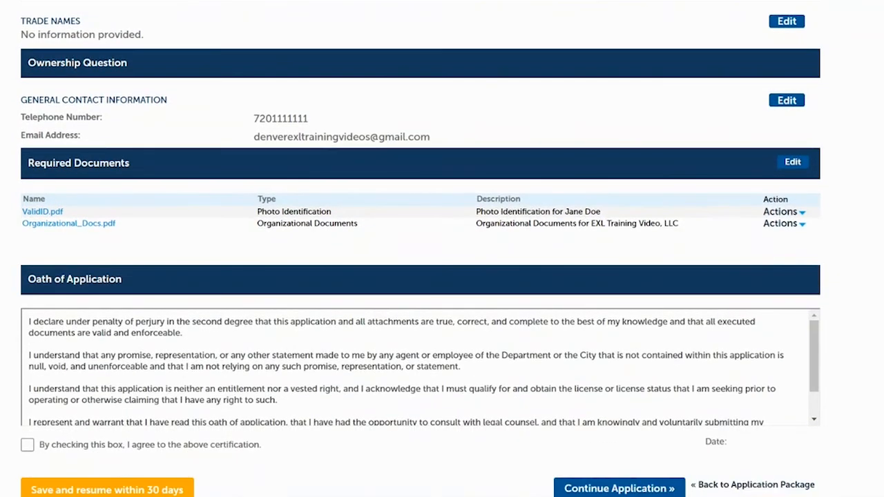
{"action": "scroll", "coordinate": [846, 205], "scroll_direction": "up", "scroll_amount": 1}
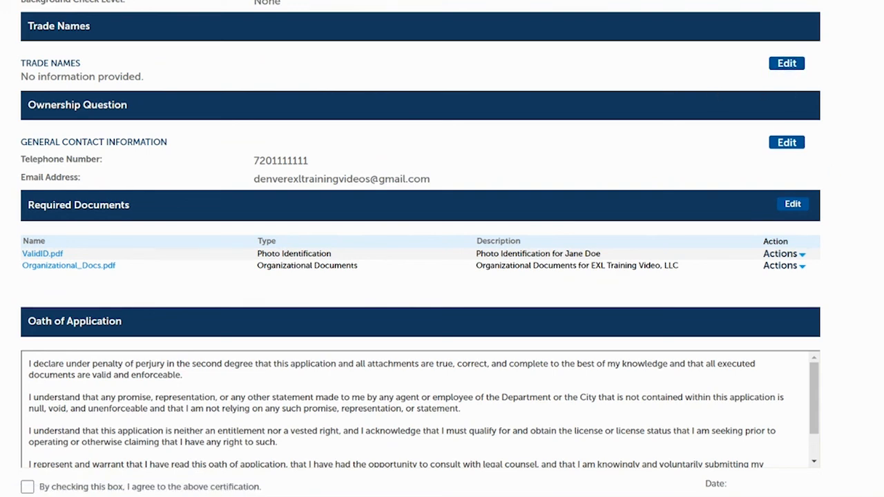
{"action": "scroll", "coordinate": [847, 208], "scroll_direction": "down", "scroll_amount": 4}
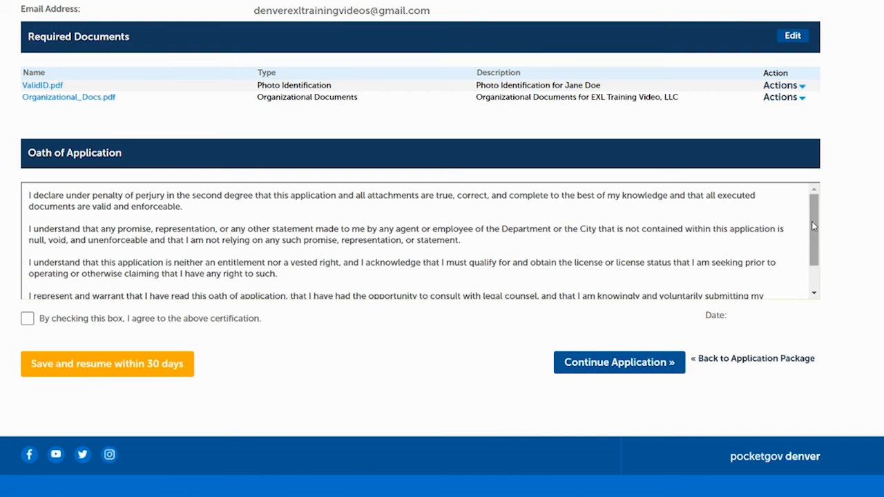
{"action": "scroll", "coordinate": [812, 221], "scroll_direction": "down", "scroll_amount": 1}
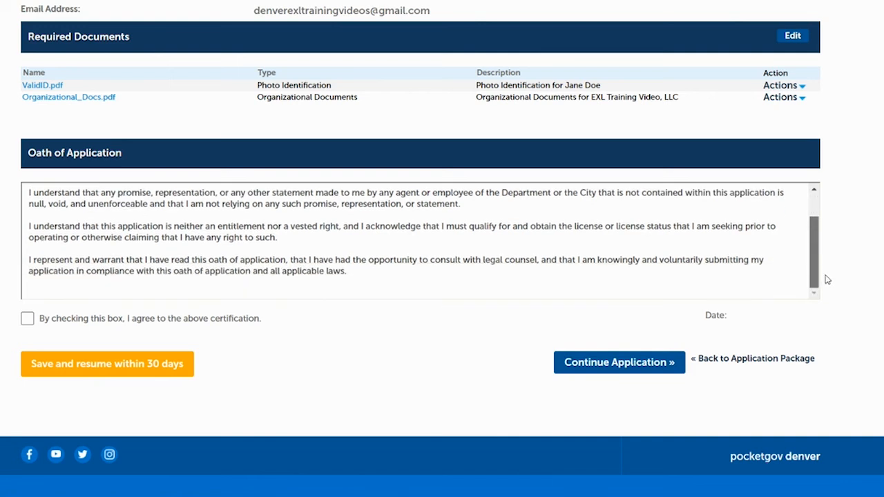
{"action": "left_click", "coordinate": [28, 318]}
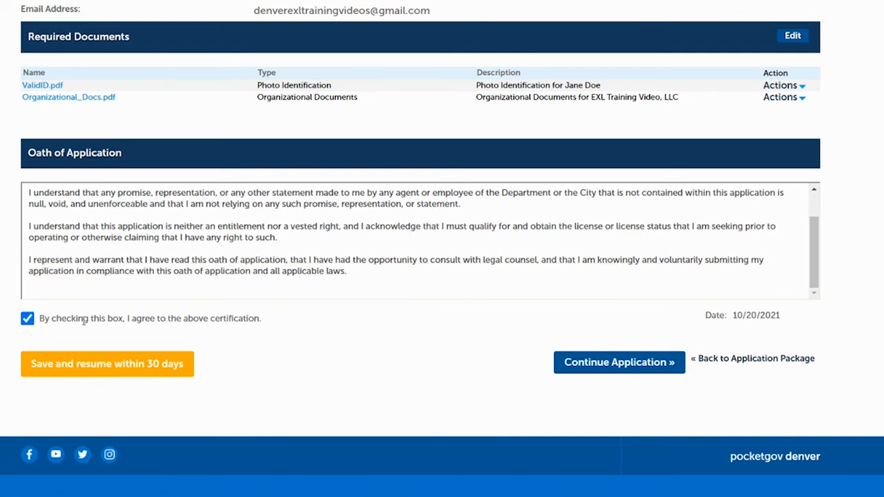
{"action": "left_click", "coordinate": [617, 367]}
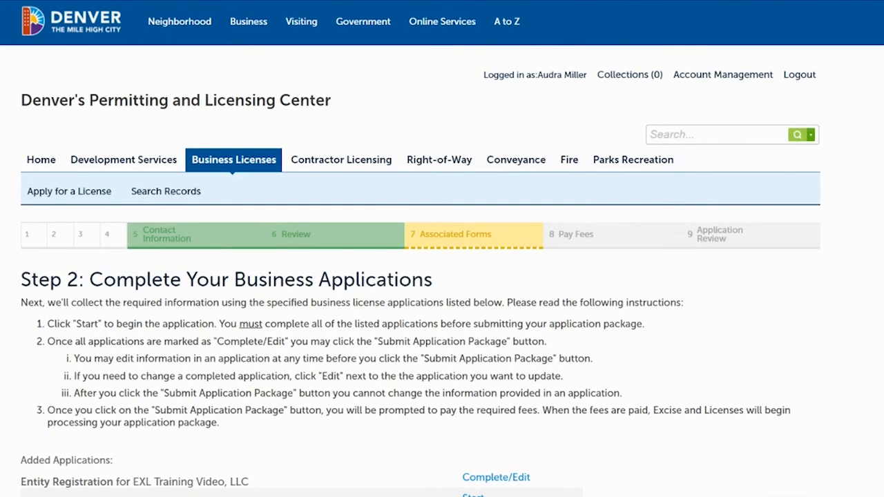
{"action": "scroll", "coordinate": [555, 111], "scroll_direction": "down", "scroll_amount": 2}
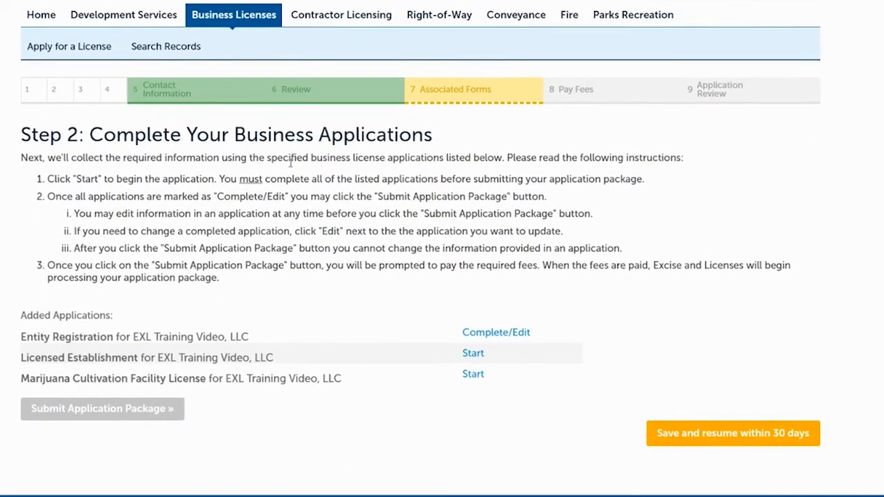